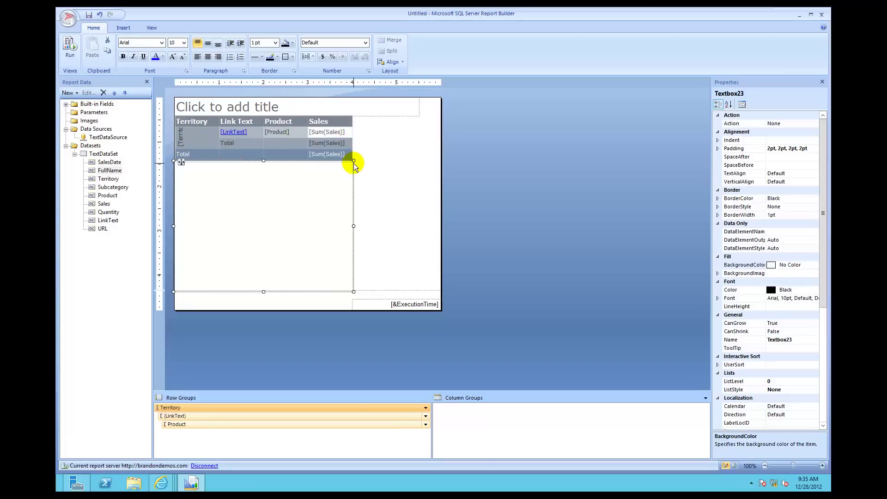
Step: Start editing the large empty text box below the Sales table
{"action": "left_click", "coordinate": [256, 176]}
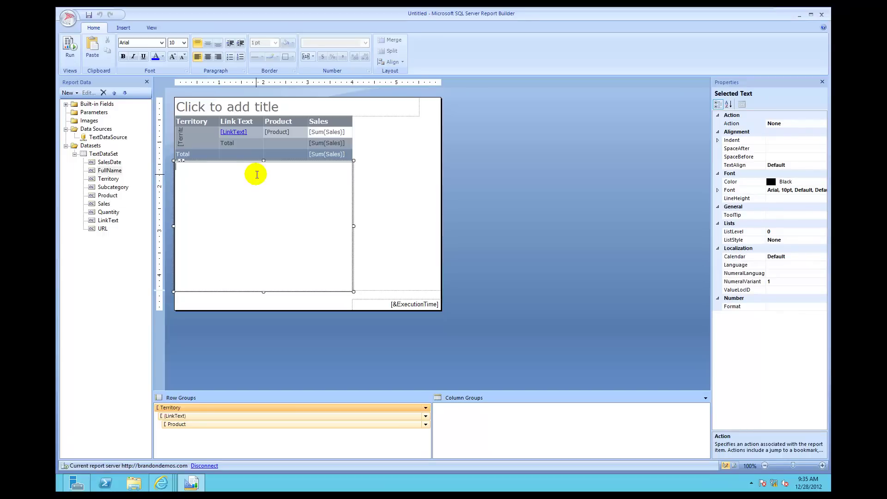
Step: Copy the MSDN tutorial's HTML sample on style sheet limitations and return to Report Builder
{"action": "key", "text": "Escape"}
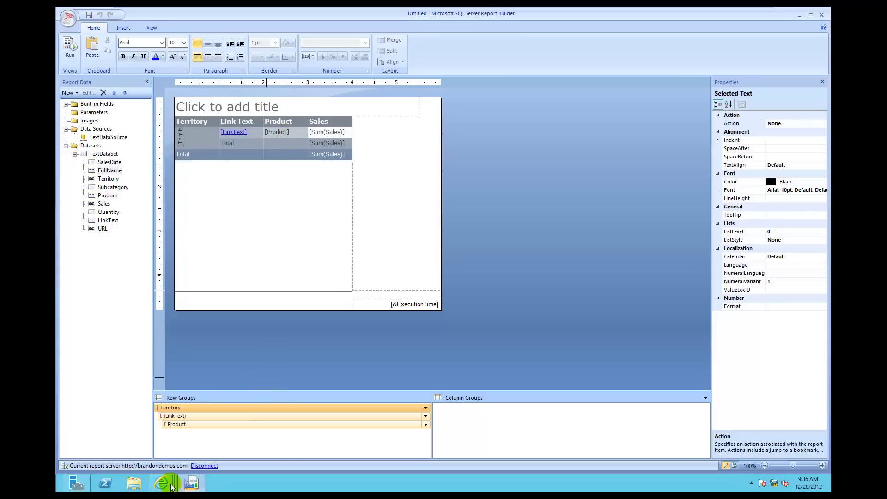
{"action": "mouse_move", "coordinate": [165, 487]}
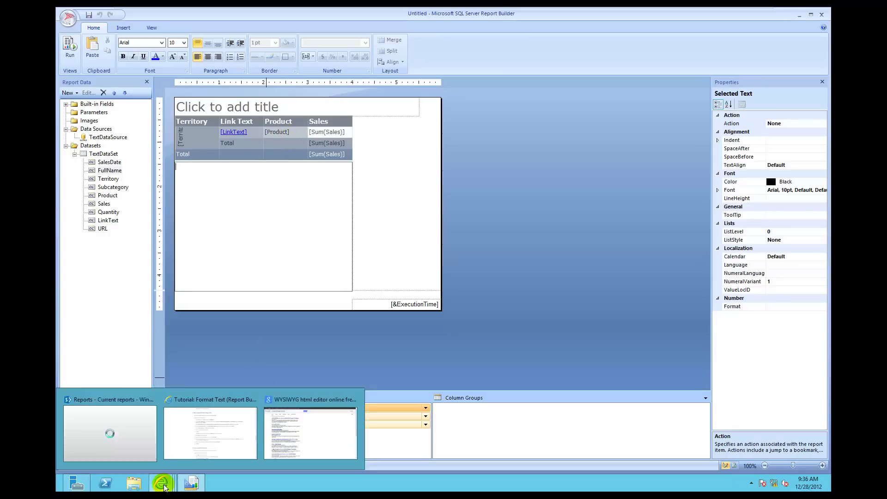
{"action": "left_click", "coordinate": [229, 436]}
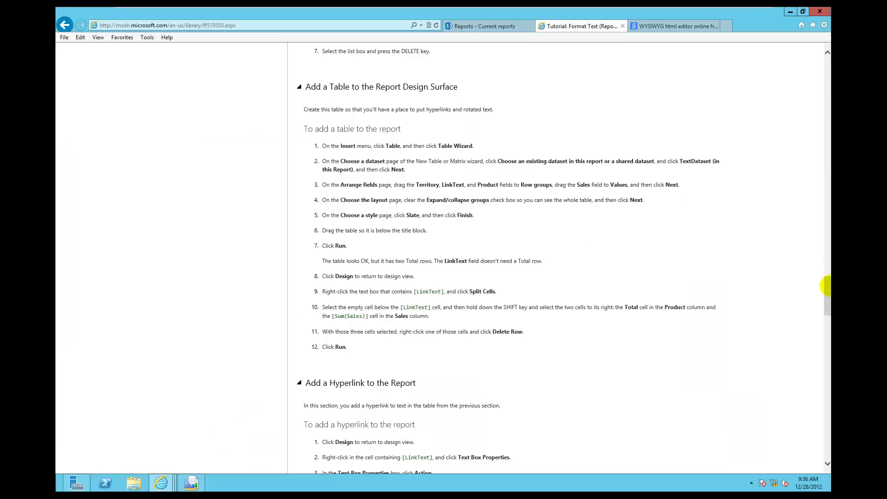
{"action": "left_click_drag", "start_coordinate": [827, 298], "coordinate": [826, 383]}
{"action": "left_click_drag", "start_coordinate": [392, 190], "coordinate": [324, 99]}
{"action": "key", "text": "ctrl+c"}
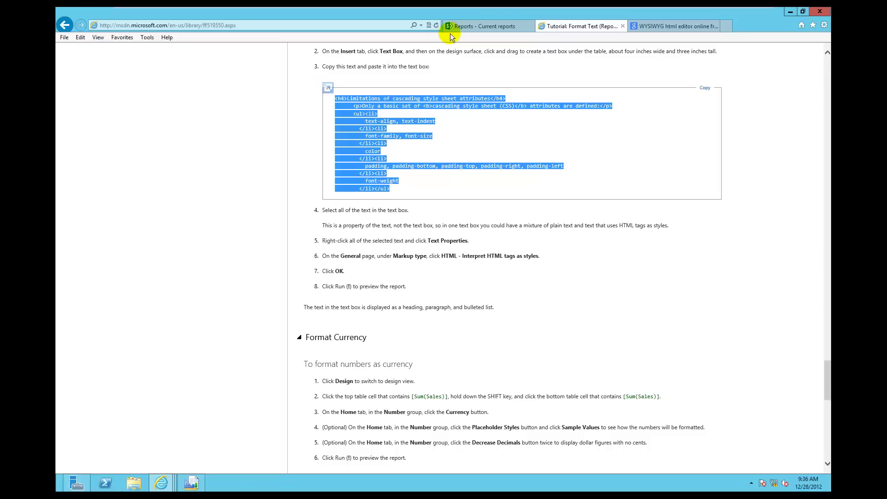
{"action": "left_click", "coordinate": [483, 29]}
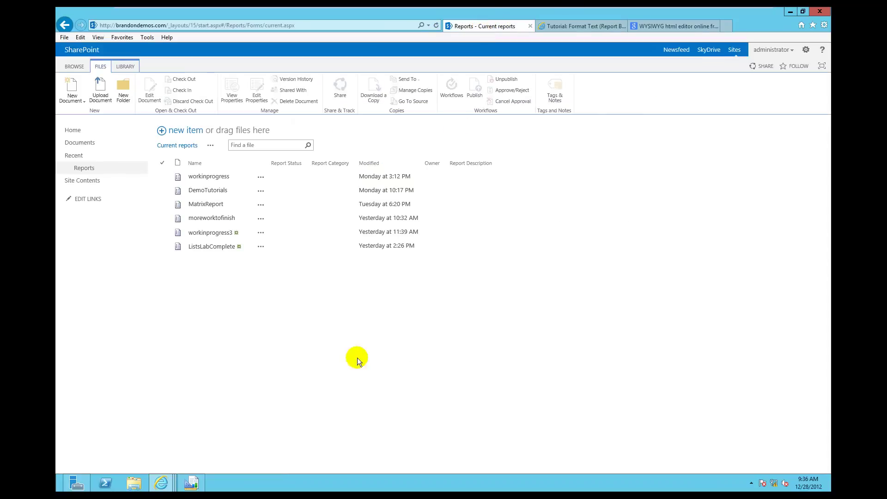
{"action": "left_click", "coordinate": [194, 482]}
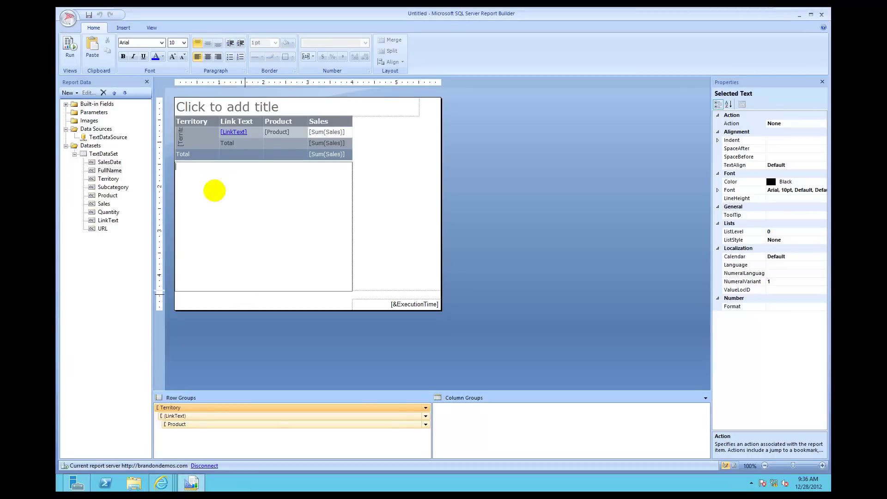
Step: Paste the style sheet limitations HTML snippet into the text box and select all of it
{"action": "key", "text": "ctrl+v"}
{"action": "left_click_drag", "start_coordinate": [214, 194], "coordinate": [233, 221]}
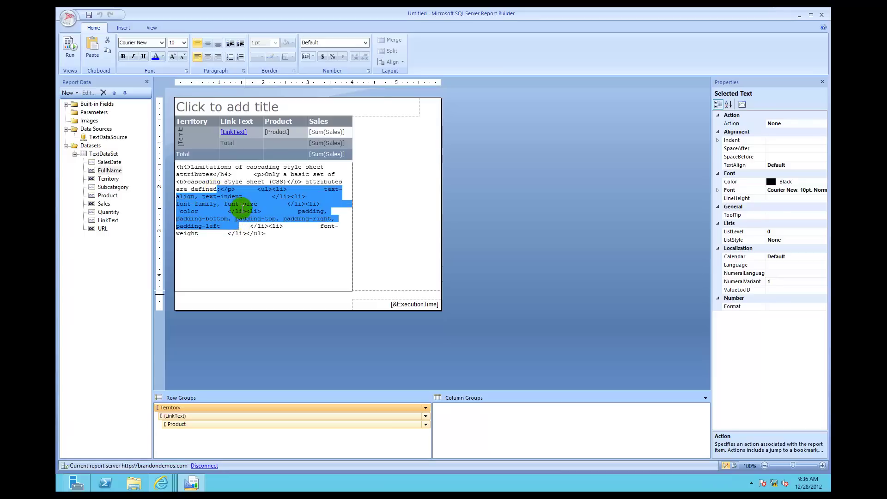
{"action": "left_click", "coordinate": [241, 210]}
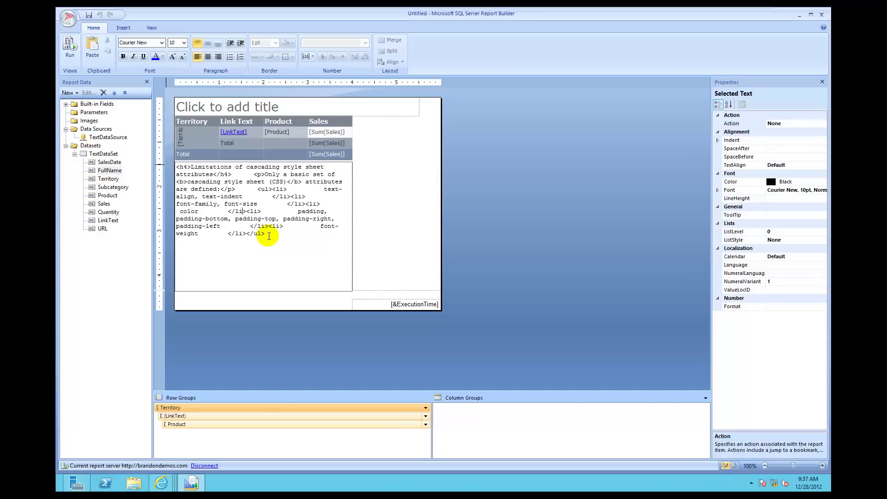
{"action": "left_click_drag", "start_coordinate": [269, 236], "coordinate": [174, 166]}
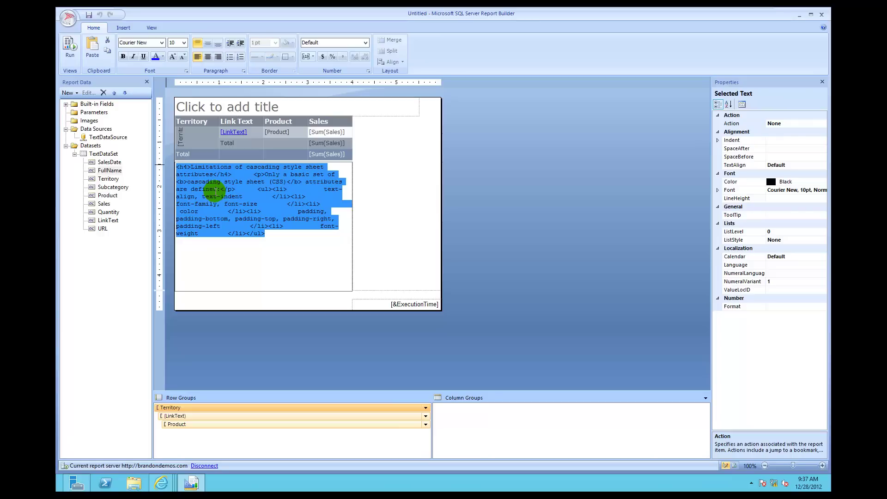
Step: Set the selected text's markup type to 'HTML - Interpret HTML tags as styles' in Text Properties
{"action": "right_click", "coordinate": [215, 189]}
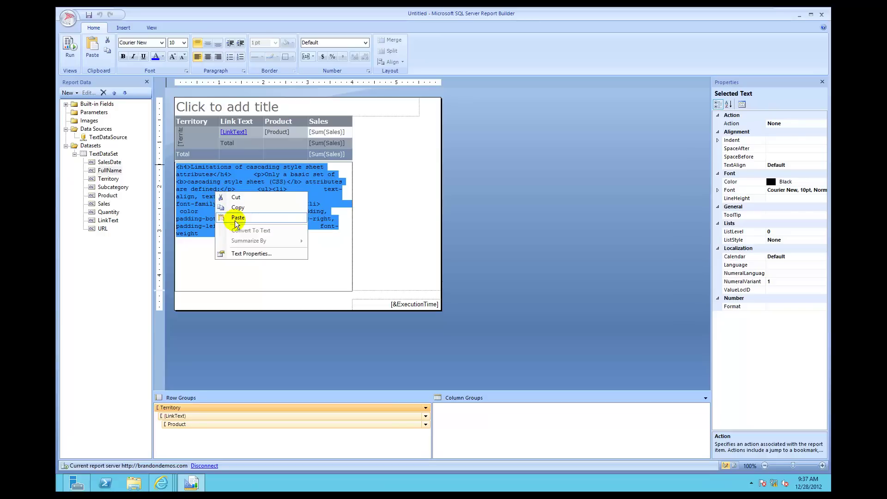
{"action": "left_click", "coordinate": [246, 253]}
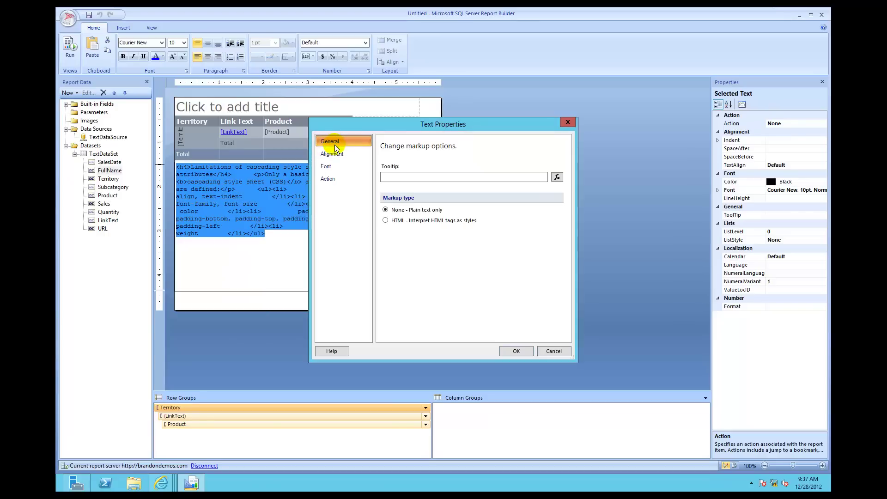
{"action": "left_click", "coordinate": [385, 220]}
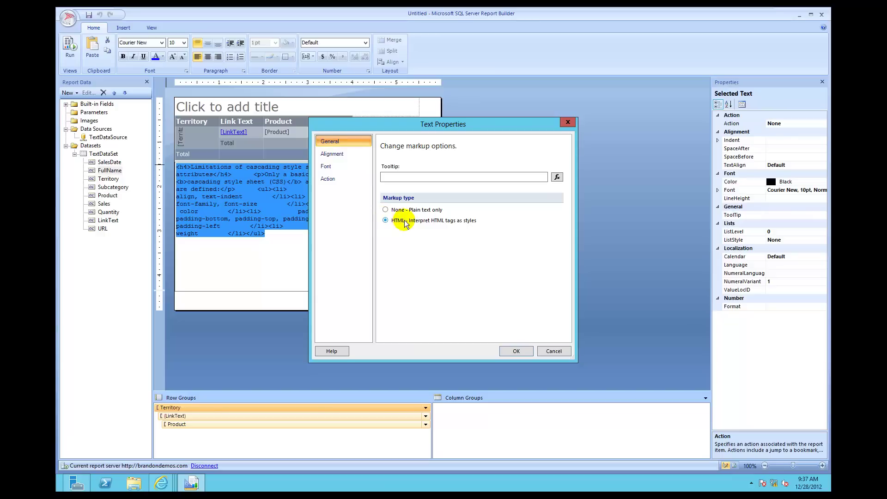
{"action": "left_click", "coordinate": [516, 351]}
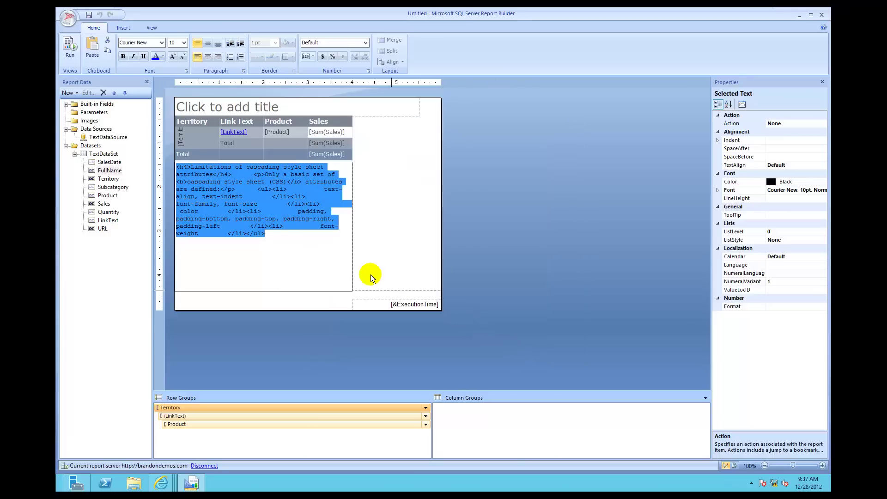
Step: Run the report to preview the rendered heading, paragraph and bulleted list, then minimize Report Builder
{"action": "left_click", "coordinate": [324, 279]}
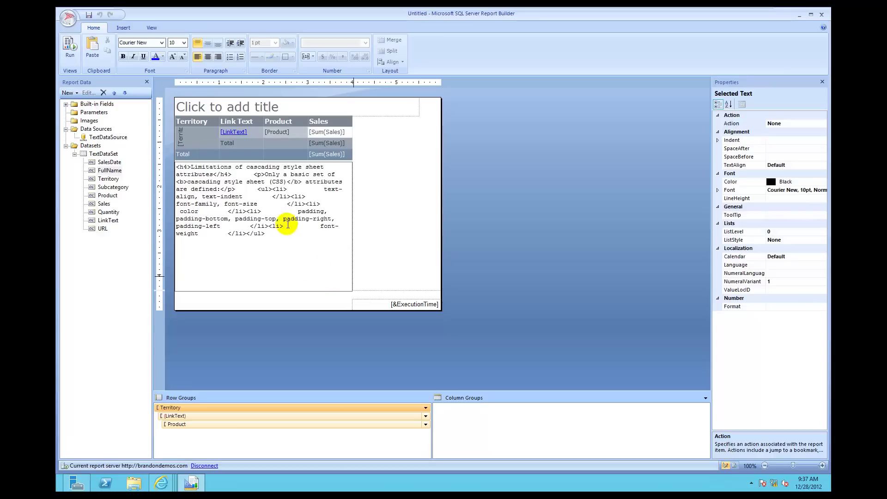
{"action": "left_click", "coordinate": [70, 45]}
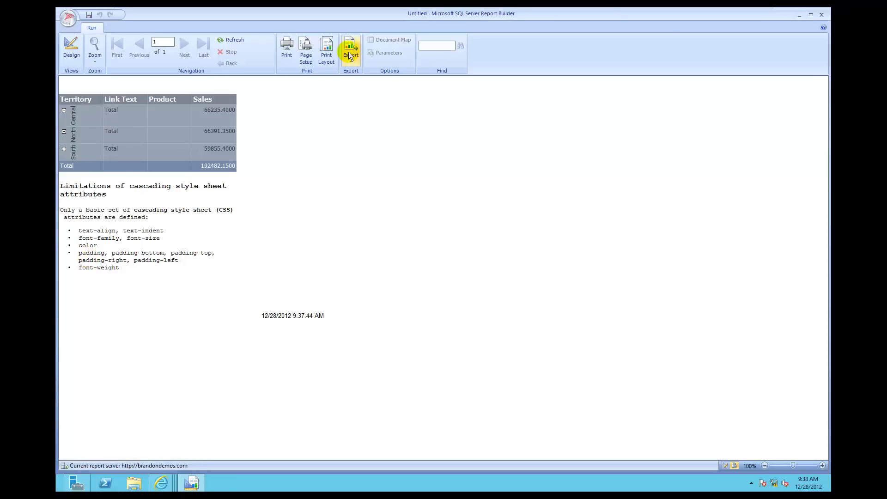
{"action": "left_click", "coordinate": [798, 14]}
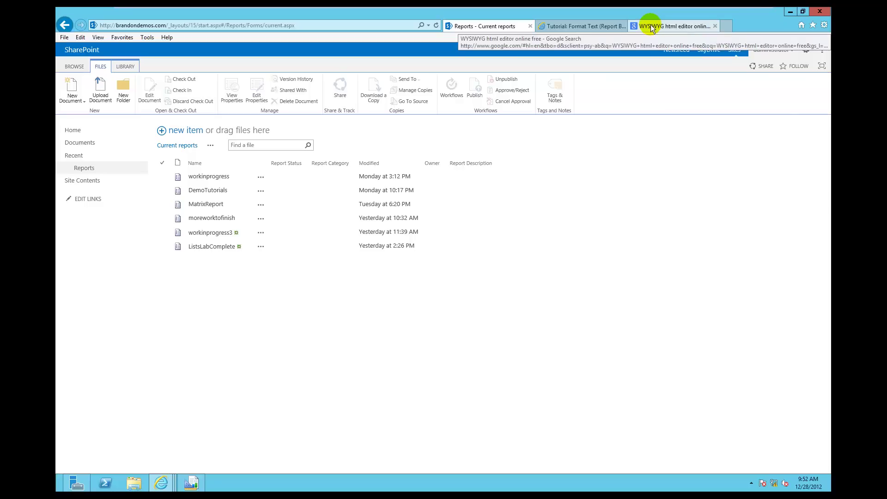
Step: Look over the Google results for 'WYSIWYG html editor online free'
{"action": "left_click", "coordinate": [651, 26]}
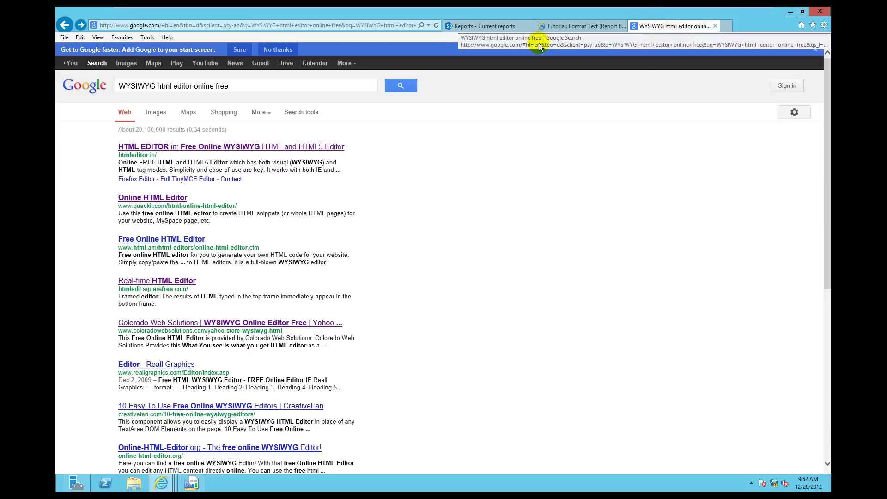
{"action": "double_click", "coordinate": [137, 86]}
{"action": "left_click", "coordinate": [145, 91]}
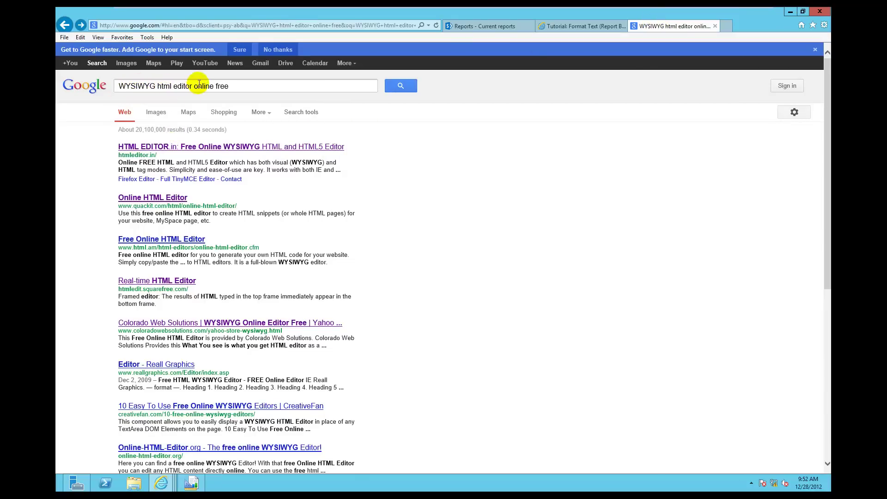
{"action": "left_click_drag", "start_coordinate": [194, 86], "coordinate": [253, 95]}
{"action": "left_click", "coordinate": [447, 197]}
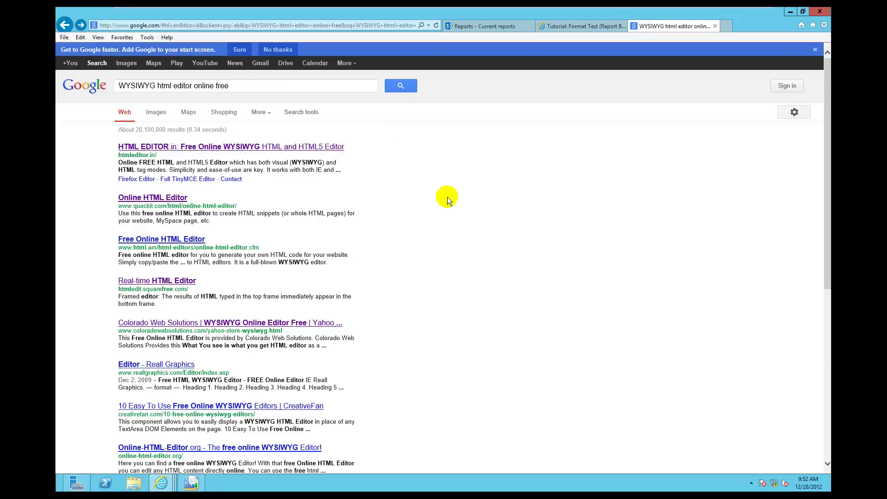
Step: Compare the HTMLEditor.in and html.am online editors, settling on HTMLEditor.in
{"action": "left_click", "coordinate": [191, 147]}
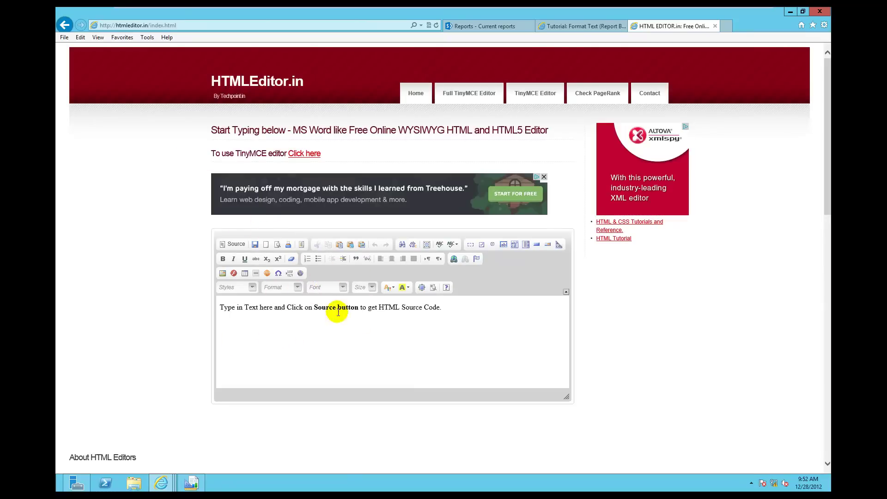
{"action": "left_click", "coordinate": [64, 25]}
{"action": "left_click", "coordinate": [165, 225]}
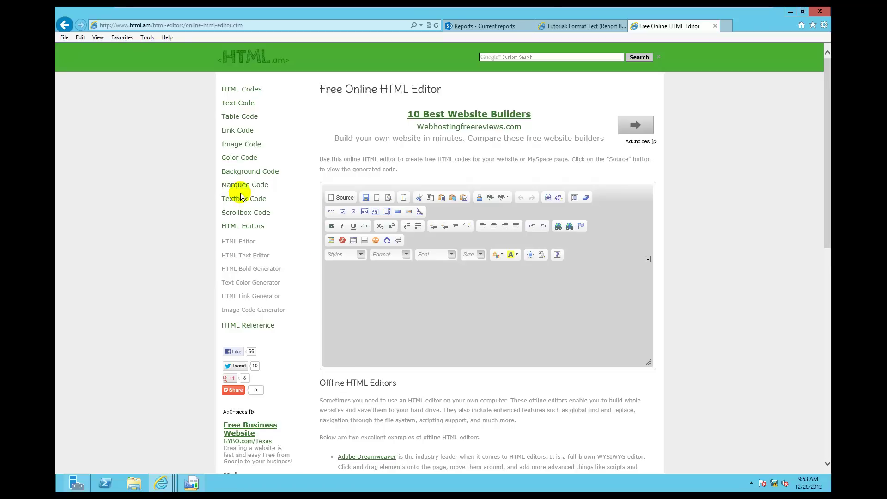
{"action": "left_click", "coordinate": [63, 25]}
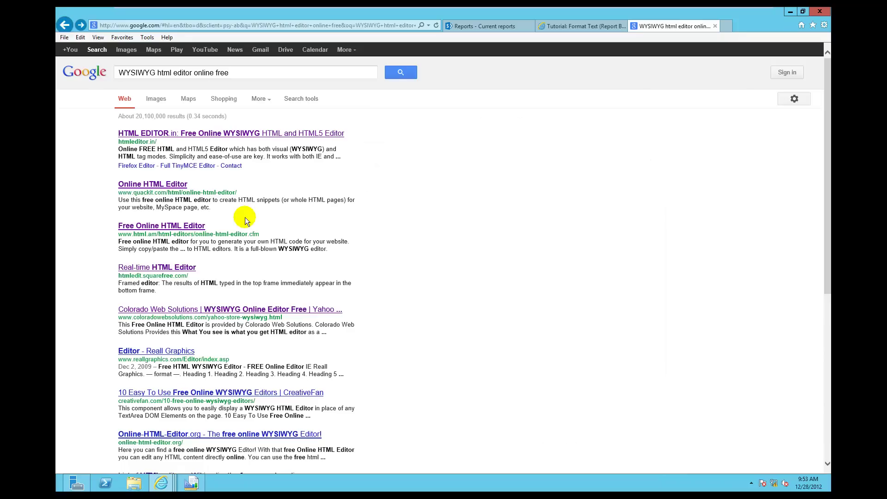
{"action": "left_click", "coordinate": [194, 135]}
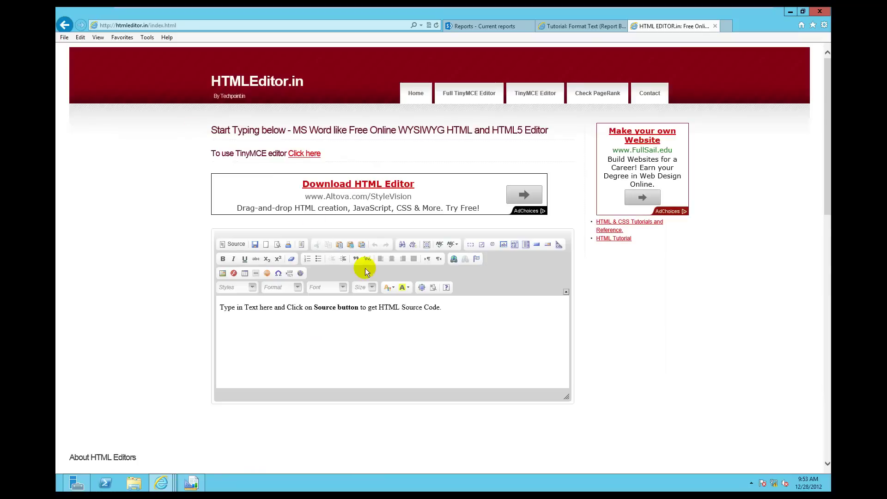
Step: Replace the editor's sample text with 'please generate html forme'
{"action": "left_click", "coordinate": [454, 306]}
{"action": "key", "text": "BackSpace"}
{"action": "key", "text": "BackSpace"}
{"action": "key", "text": "BackSpace"}
{"action": "key", "text": "BackSpace"}
{"action": "key", "text": "BackSpace"}
{"action": "key", "text": "BackSpace"}
{"action": "key", "text": "BackSpace"}
{"action": "key", "text": "BackSpace"}
{"action": "key", "text": "BackSpace"}
{"action": "key", "text": "BackSpace"}
{"action": "key", "text": "BackSpace"}
{"action": "key", "text": "BackSpace"}
{"action": "key", "text": "BackSpace"}
{"action": "key", "text": "BackSpace"}
{"action": "key", "text": "BackSpace"}
{"action": "key", "text": "BackSpace"}
{"action": "key", "text": "BackSpace"}
{"action": "key", "text": "BackSpace"}
{"action": "key", "text": "BackSpace"}
{"action": "key", "text": "BackSpace"}
{"action": "key", "text": "BackSpace"}
{"action": "key", "text": "BackSpace"}
{"action": "key", "text": "BackSpace"}
{"action": "key", "text": "BackSpace"}
{"action": "key", "text": "BackSpace"}
{"action": "key", "text": "BackSpace"}
{"action": "key", "text": "BackSpace"}
{"action": "key", "text": "BackSpace"}
{"action": "key", "text": "BackSpace"}
{"action": "key", "text": "BackSpace"}
{"action": "key", "text": "BackSpace"}
{"action": "key", "text": "BackSpace"}
{"action": "key", "text": "BackSpace"}
{"action": "key", "text": "BackSpace"}
{"action": "key", "text": "BackSpace"}
{"action": "key", "text": "BackSpace"}
{"action": "key", "text": "BackSpace"}
{"action": "key", "text": "BackSpace"}
{"action": "key", "text": "BackSpace"}
{"action": "key", "text": "BackSpace"}
{"action": "type", "text": "please generate html forme"}
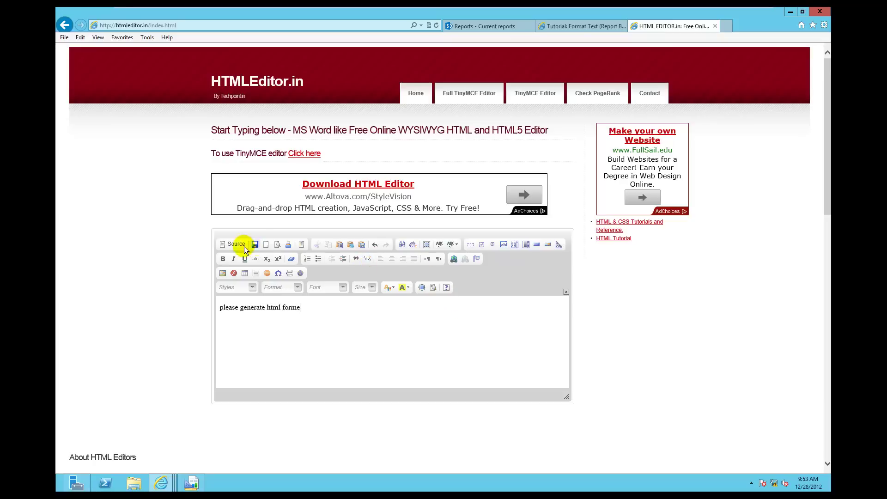
Step: In Source view, select the <p> markup through '</p>', then go to the SharePoint Reports page
{"action": "left_click", "coordinate": [235, 244]}
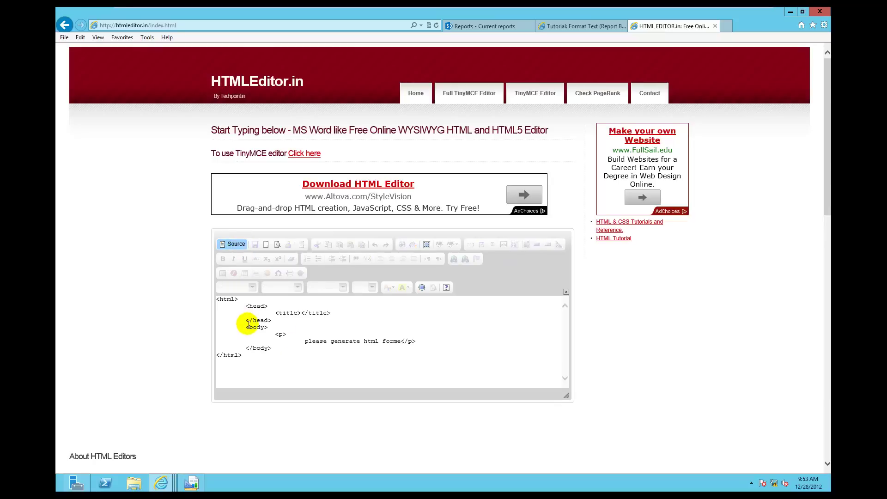
{"action": "left_click_drag", "start_coordinate": [249, 327], "coordinate": [425, 343]}
{"action": "left_click", "coordinate": [273, 335]}
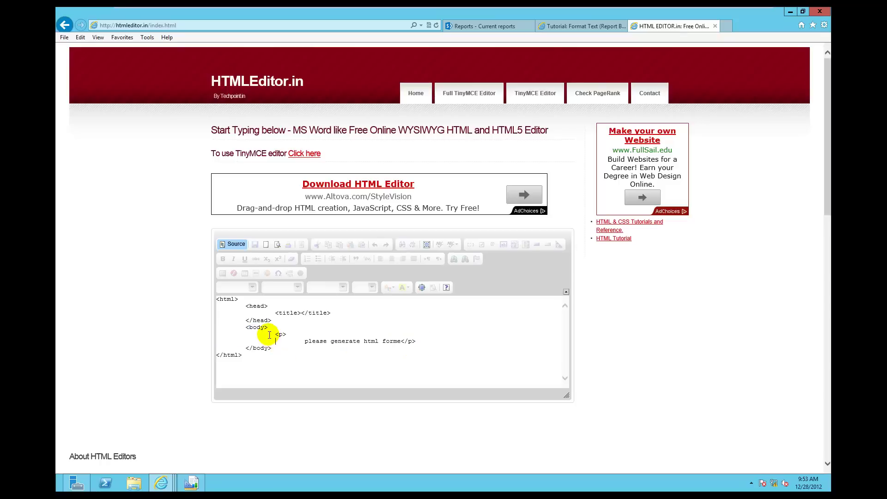
{"action": "left_click_drag", "start_coordinate": [276, 334], "coordinate": [423, 341]}
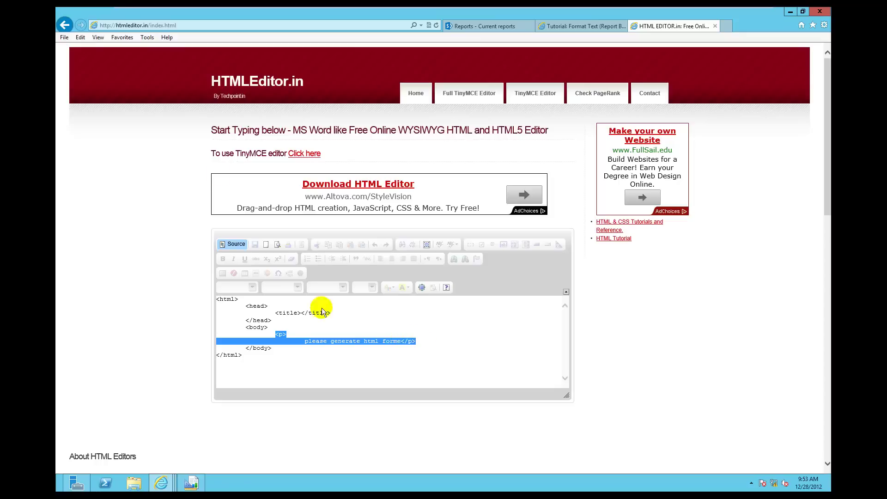
{"action": "left_click", "coordinate": [470, 25]}
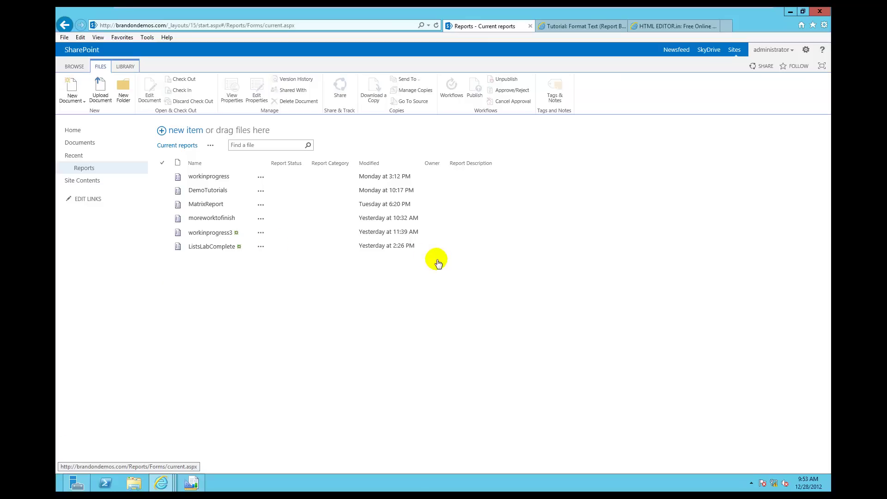
Step: Bring Report Builder back, showing the preview with the rendered style sheet limitations list
{"action": "left_click", "coordinate": [199, 486]}
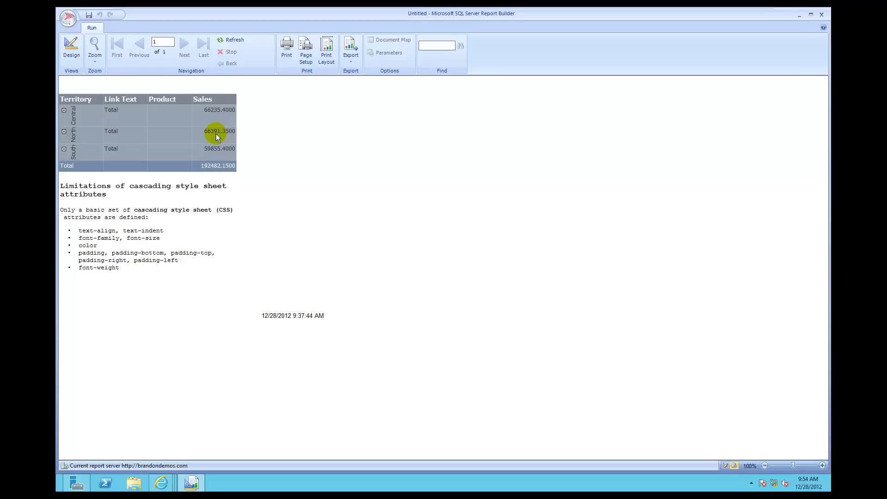
Step: In Design view, format both Sales cells as Currency (2 decimals, 1000 separator)
{"action": "left_click", "coordinate": [70, 49]}
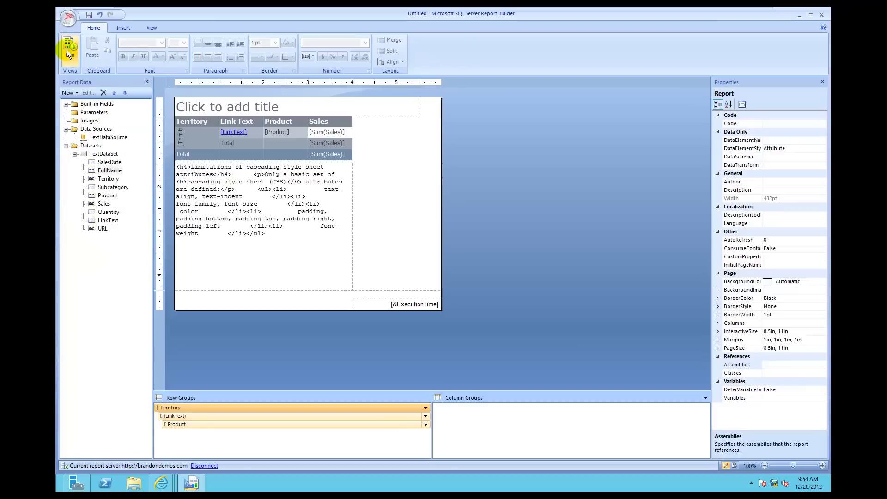
{"action": "left_click", "coordinate": [312, 138]}
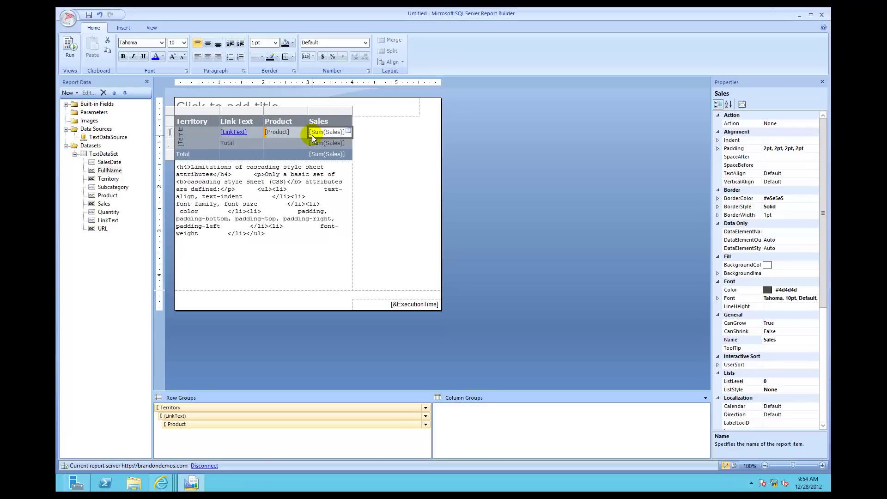
{"action": "key", "text": "shift+Down"}
{"action": "key", "text": "shift+Down"}
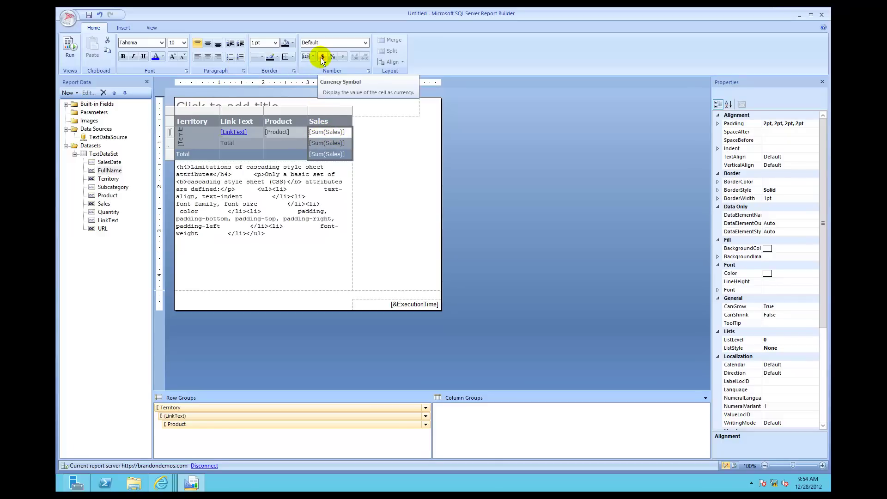
{"action": "left_click", "coordinate": [322, 56]}
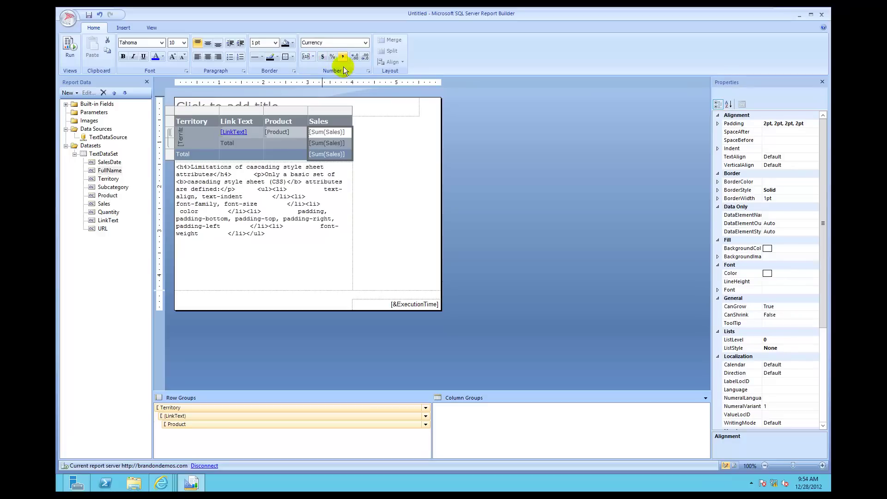
{"action": "left_click", "coordinate": [368, 70]}
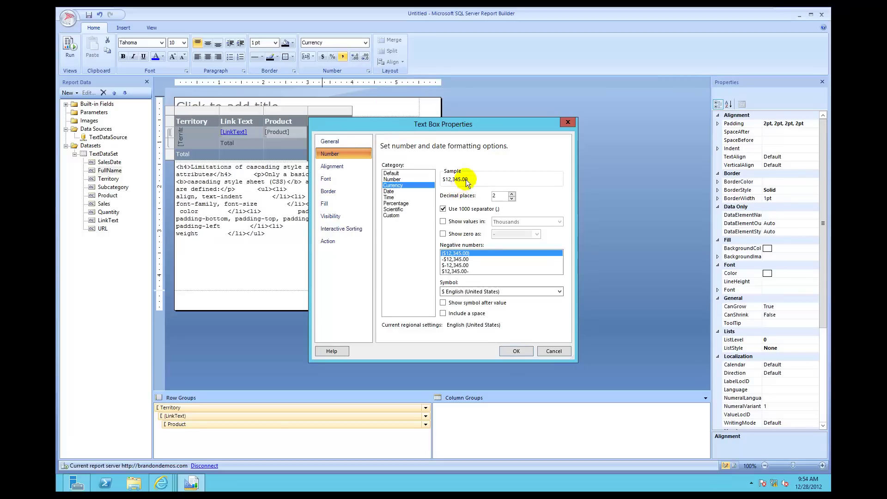
{"action": "left_click", "coordinate": [511, 198]}
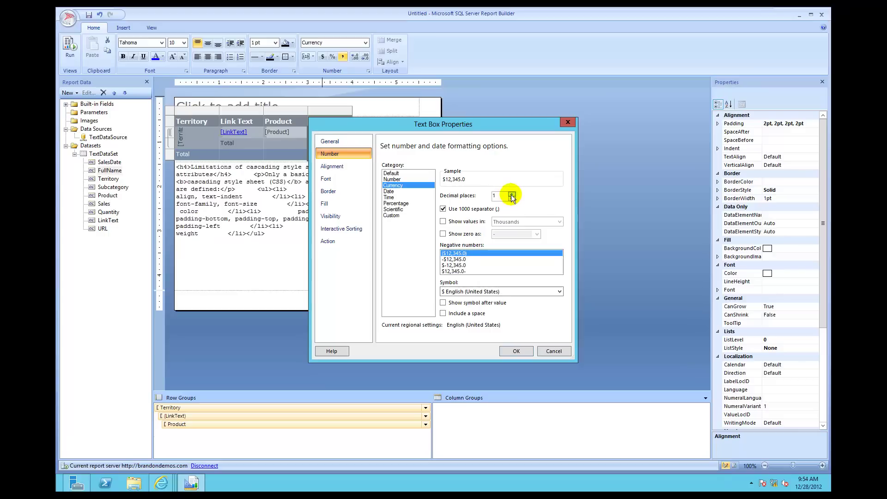
{"action": "left_click", "coordinate": [511, 198]}
{"action": "left_click", "coordinate": [511, 194]}
{"action": "left_click", "coordinate": [512, 193]}
Step: Keep the Currency format on Sales and reduce the totals to whole dollars, e.g. $66,235
{"action": "left_click", "coordinate": [516, 351]}
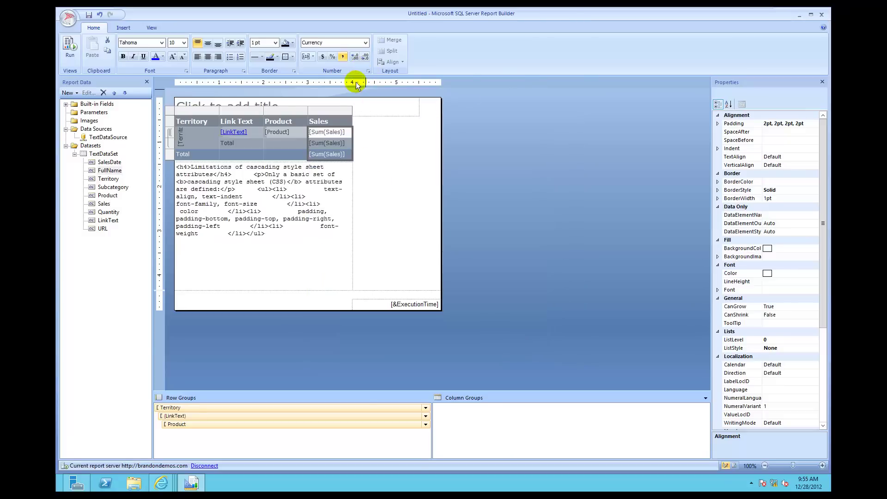
{"action": "left_click", "coordinate": [364, 56]}
{"action": "left_click", "coordinate": [71, 50]}
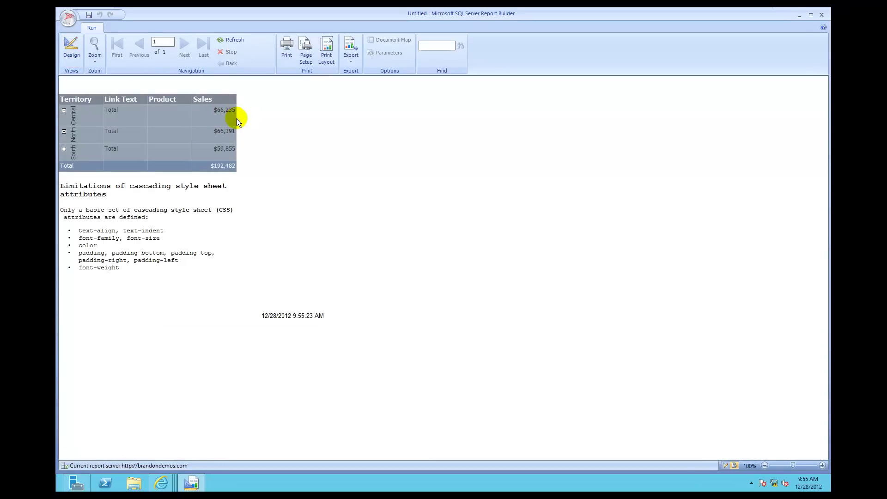
{"action": "left_click", "coordinate": [72, 52]}
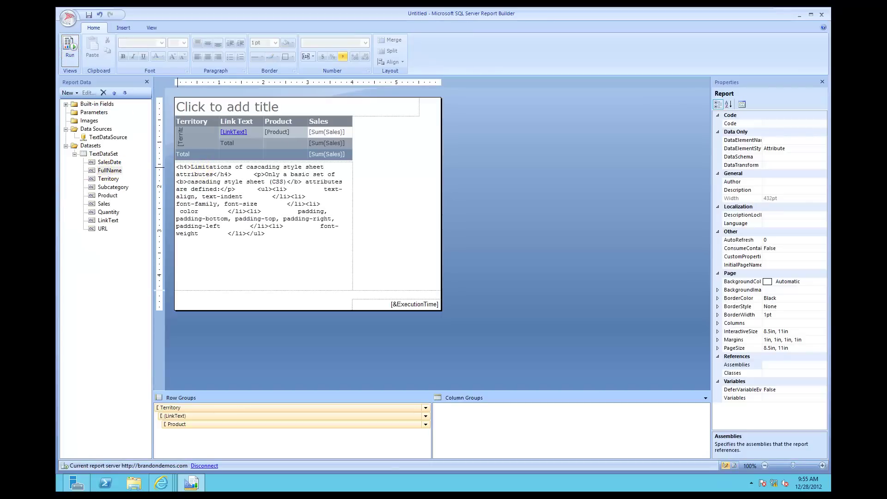
Step: Save the report as FreeFormListReport, replacing Untitled, in the report server's Reports folder
{"action": "left_click", "coordinate": [88, 18]}
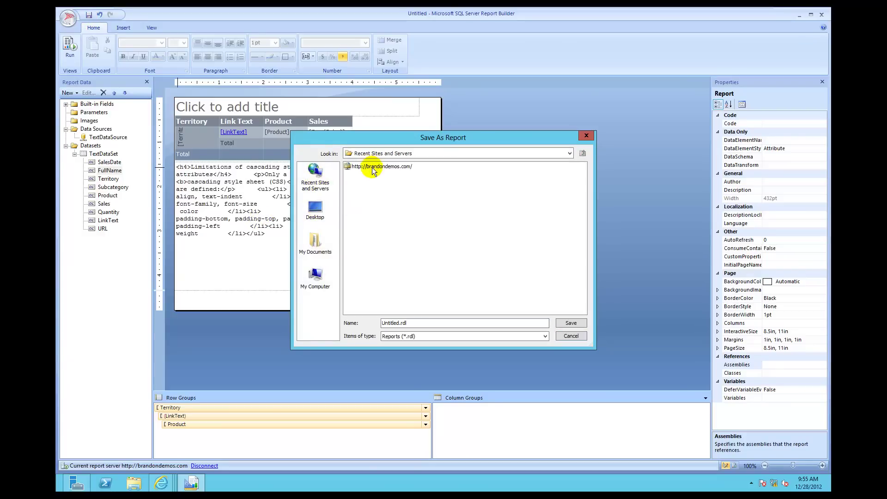
{"action": "double_click", "coordinate": [372, 166]}
{"action": "left_click", "coordinate": [365, 175]}
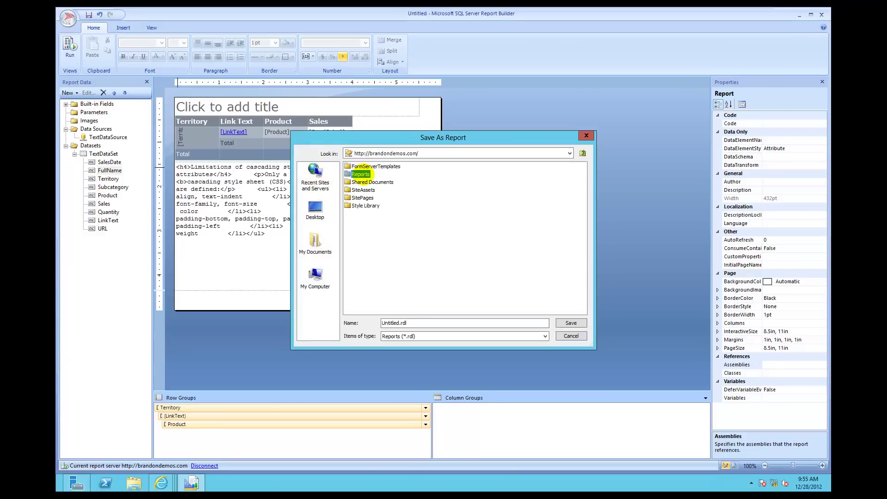
{"action": "double_click", "coordinate": [364, 174]}
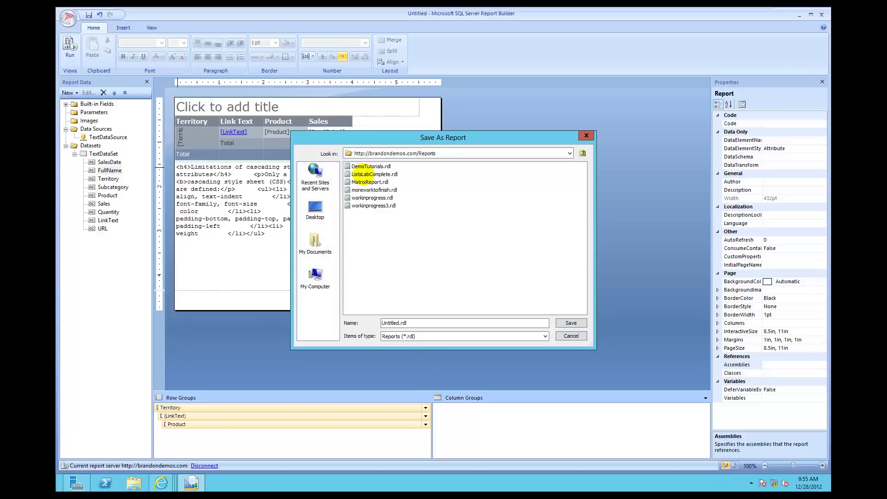
{"action": "double_click", "coordinate": [391, 323]}
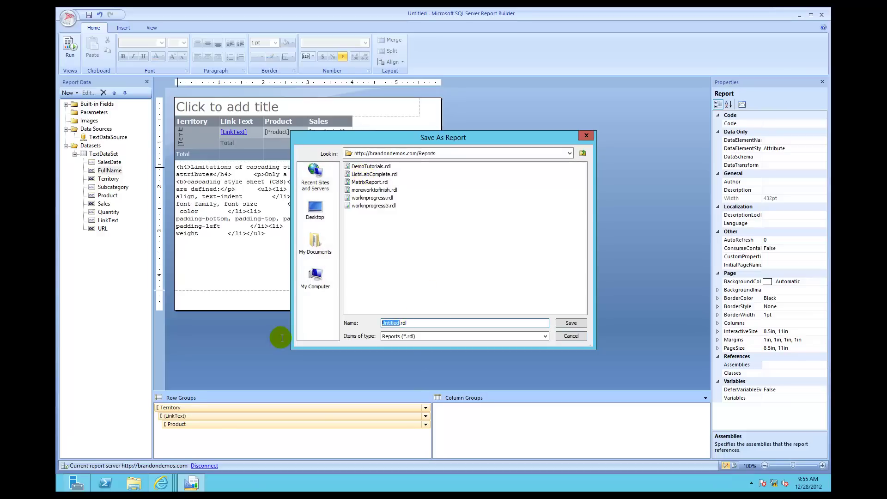
{"action": "key", "text": "BackSpace"}
{"action": "type", "text": "FreeFormListReport"}
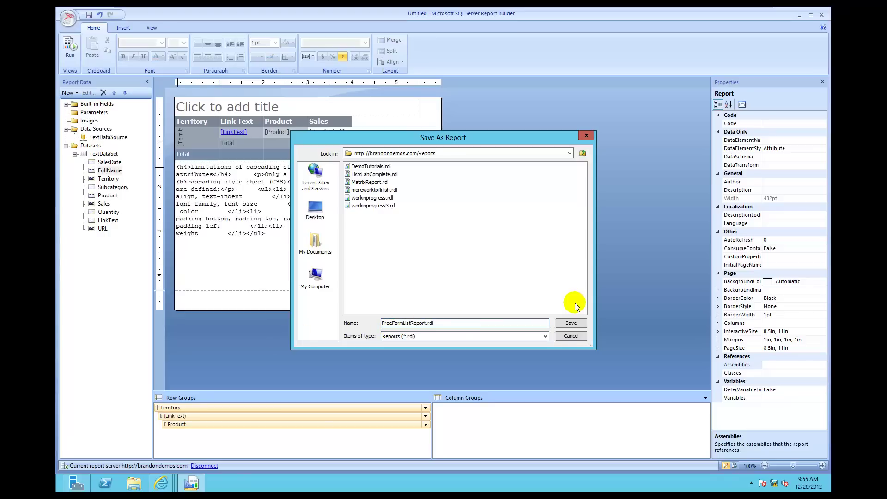
{"action": "left_click", "coordinate": [570, 323]}
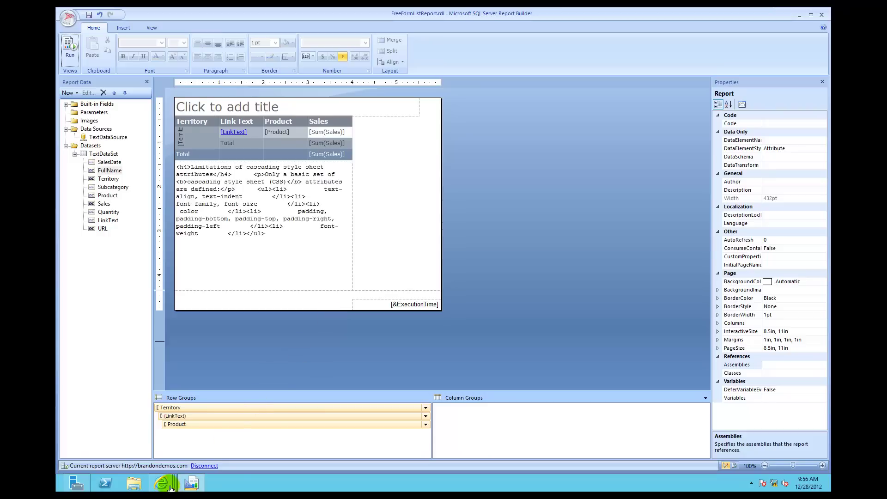
Step: Bring up the Internet Explorer preview of the 'Reports - Current reports' page
{"action": "mouse_move", "coordinate": [168, 488]}
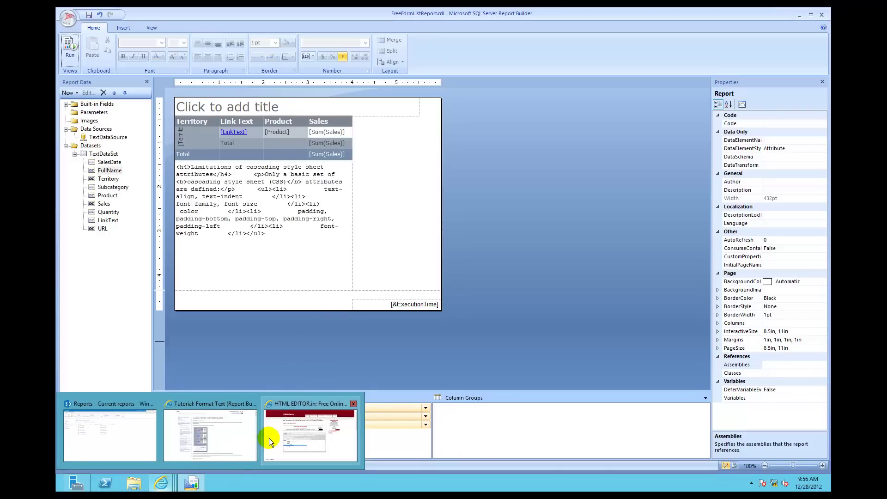
Step: Reload the SharePoint Reports library and open FreeFormListReport in the report viewer
{"action": "left_click", "coordinate": [117, 450]}
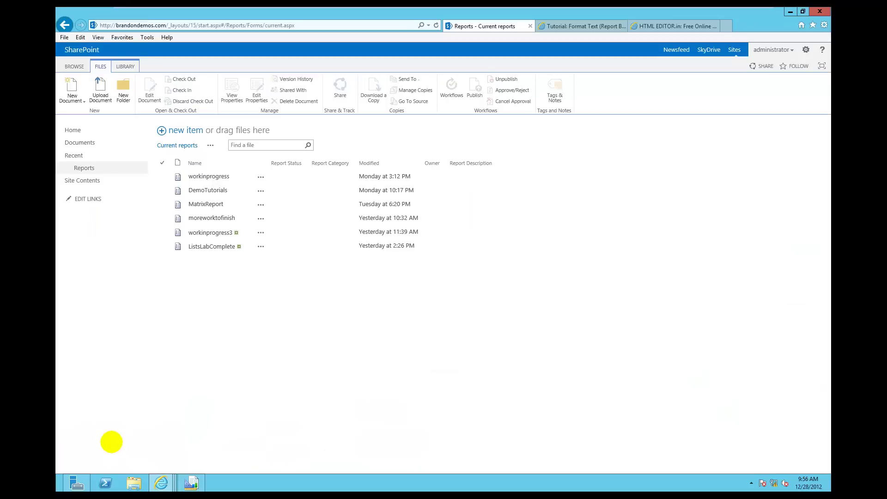
{"action": "left_click", "coordinate": [282, 26]}
{"action": "key", "text": "Return"}
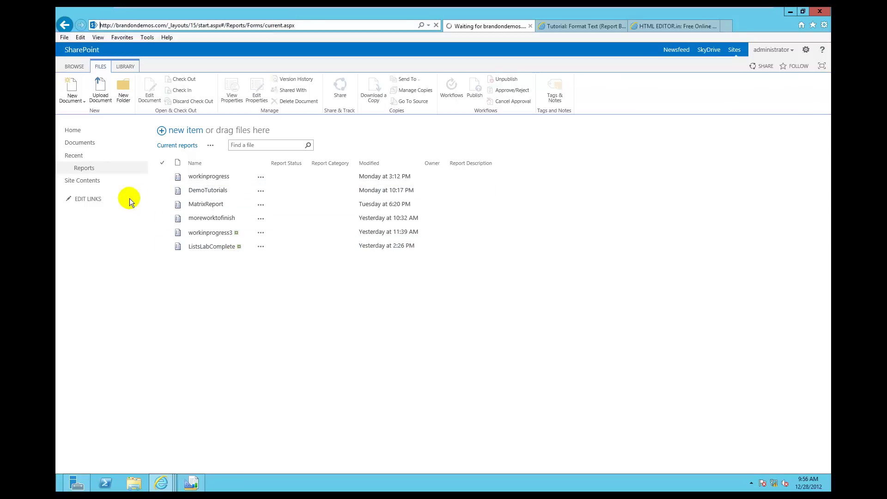
{"action": "left_click", "coordinate": [84, 168]}
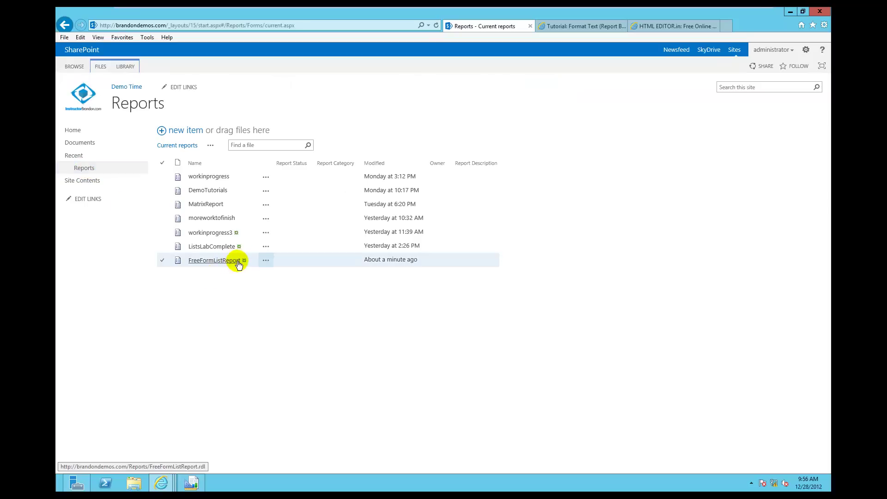
{"action": "left_click", "coordinate": [236, 262]}
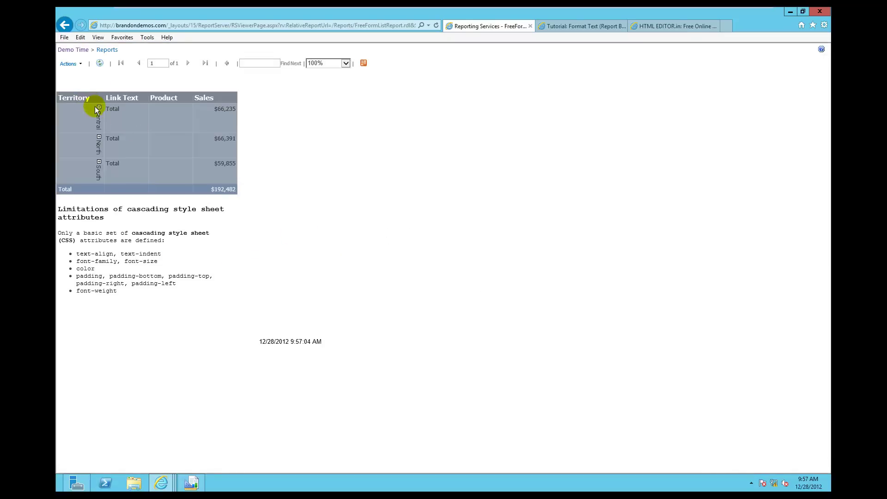
Step: Expand the Central, North and South territory groups in the browser report
{"action": "left_click", "coordinate": [99, 107]}
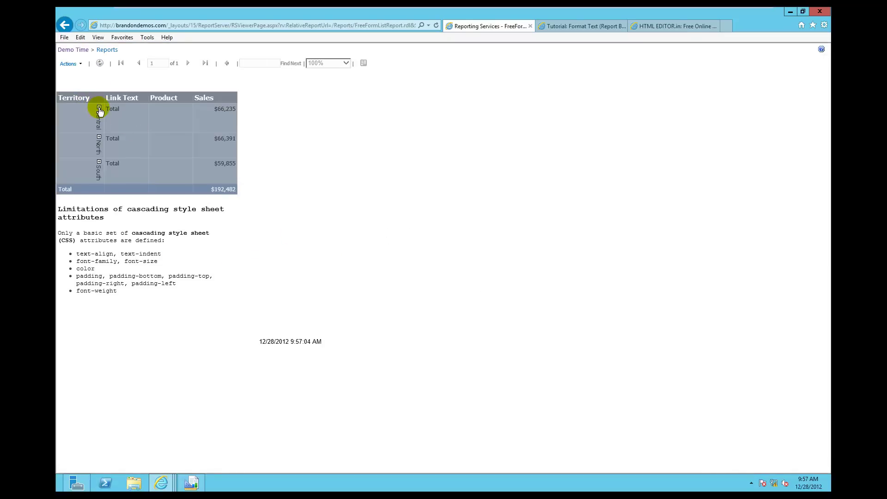
{"action": "left_click", "coordinate": [99, 137]}
{"action": "left_click", "coordinate": [100, 165]}
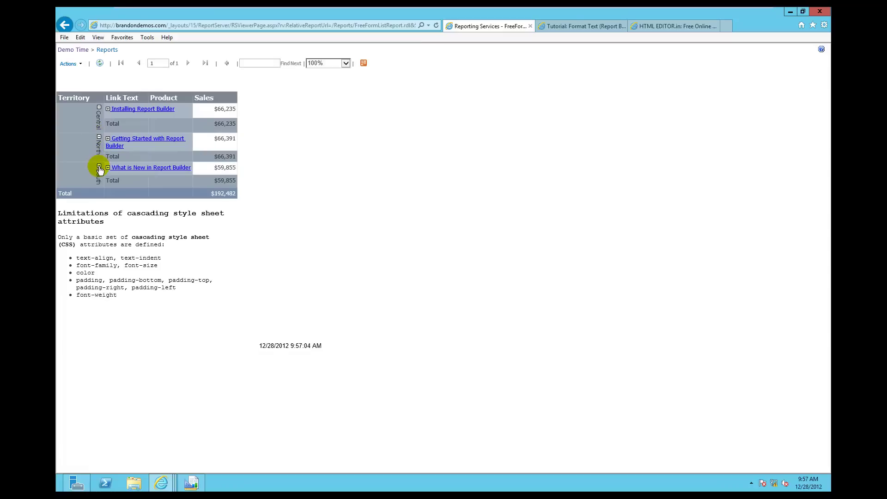